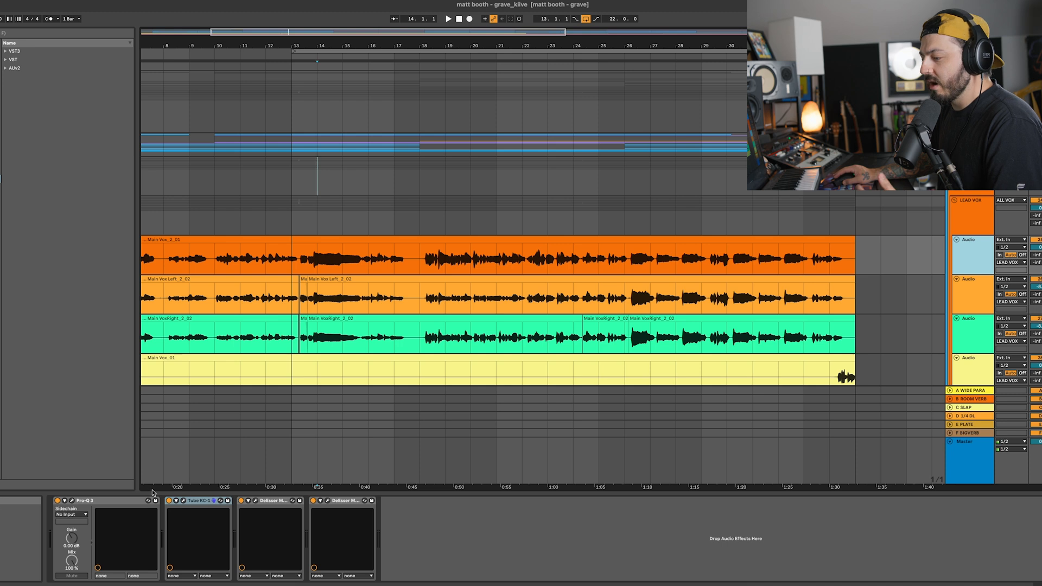
Step: Open and close the Tube KC-1 compressor for a look at its settings, and play back the looped section from bar 13
{"action": "left_click", "coordinate": [184, 501]}
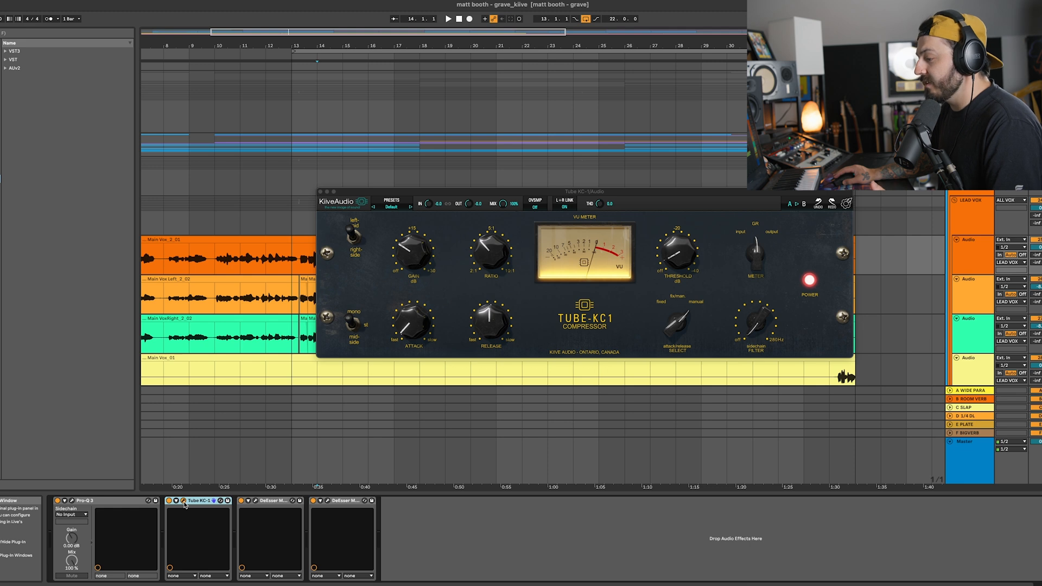
{"action": "left_click", "coordinate": [184, 502]}
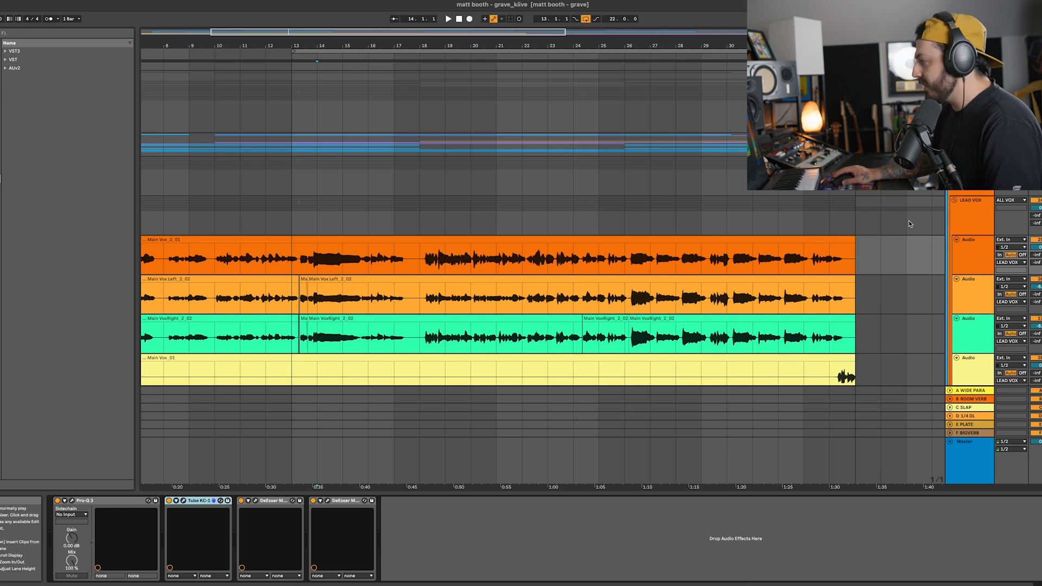
{"action": "left_click", "coordinate": [323, 50]}
{"action": "key", "text": "space"}
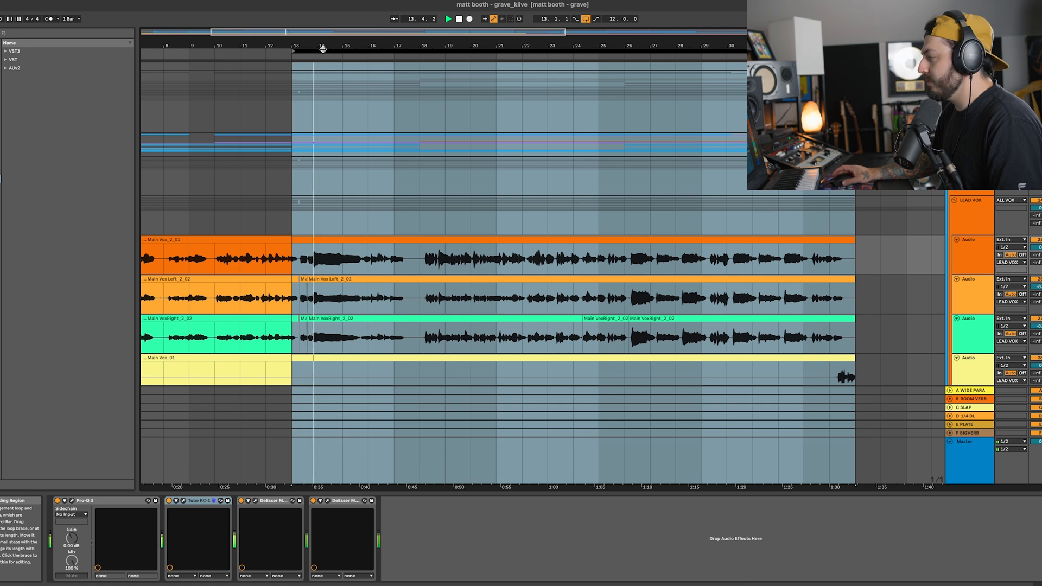
Step: Load the Kiive Audio M5133 equalizer onto the LEAD VOX group track
{"action": "left_click", "coordinate": [986, 221]}
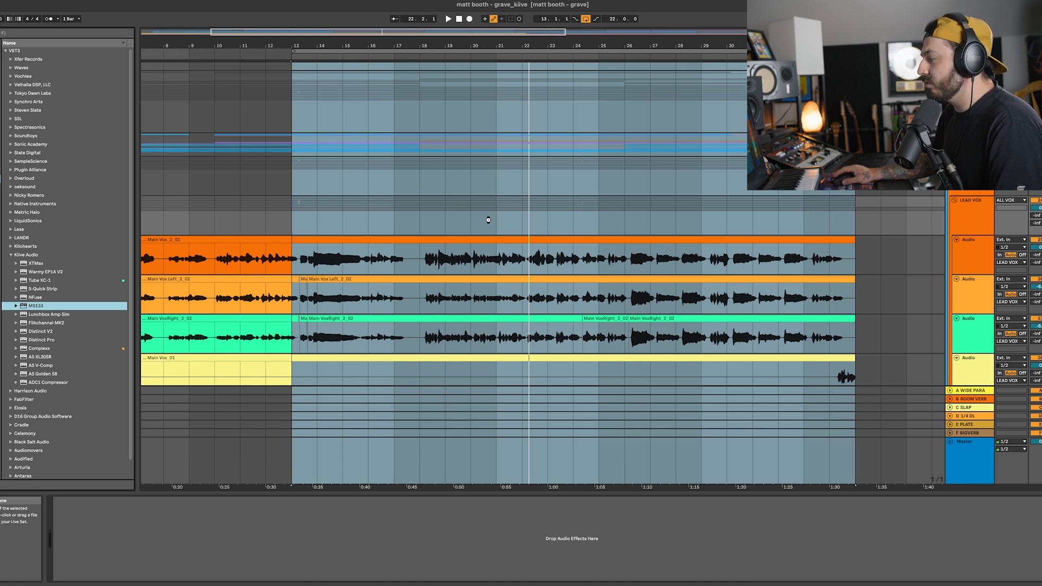
{"action": "left_click_drag", "start_coordinate": [483, 225], "coordinate": [484, 226]}
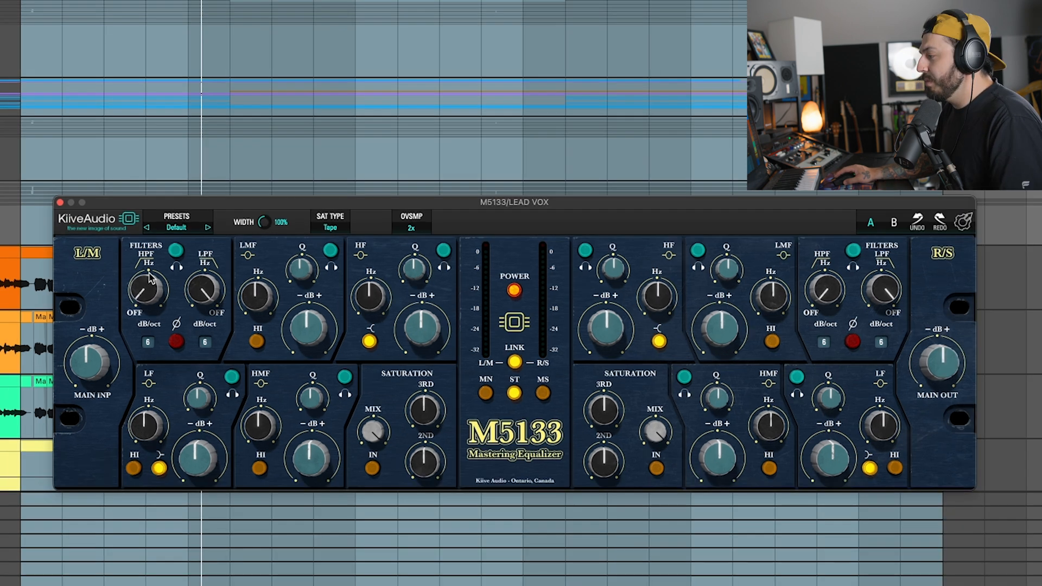
Step: Sweep the M5133 high-pass filter up to 145 Hz during playback, return it to 78 Hz, and fine-tune it slightly higher
{"action": "key", "text": "space"}
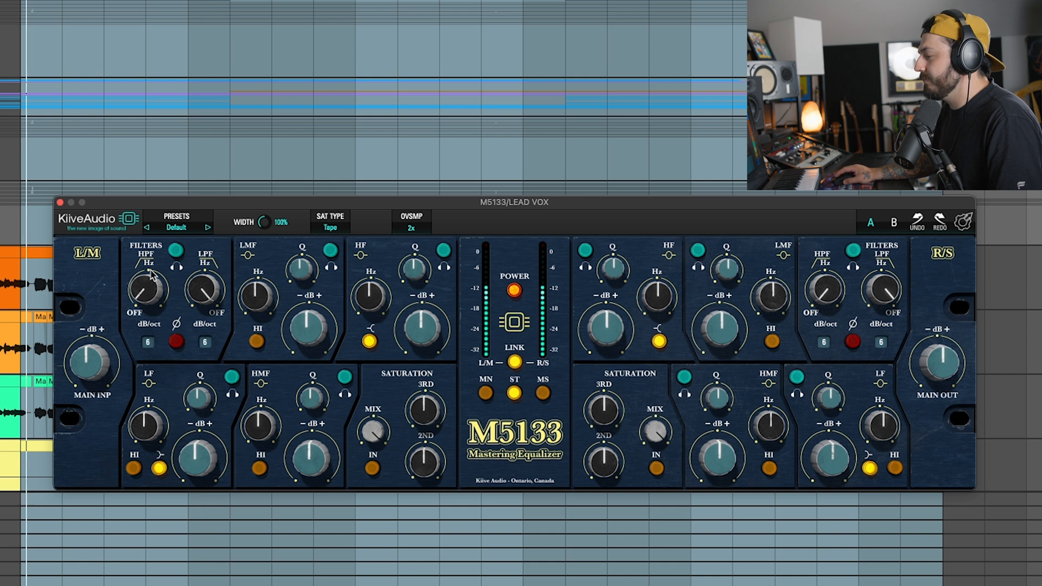
{"action": "left_click_drag", "start_coordinate": [155, 294], "coordinate": [163, 165]}
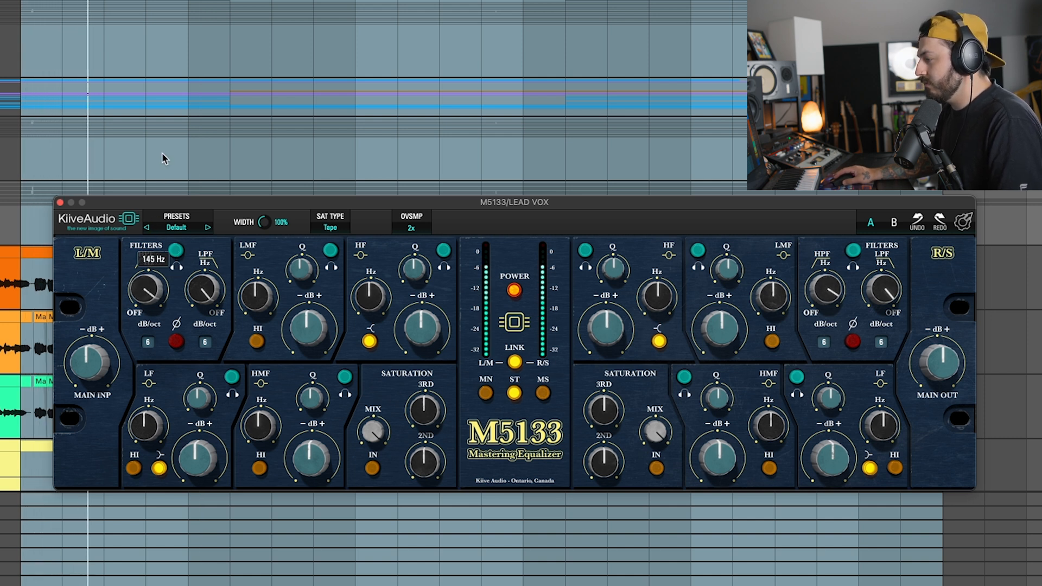
{"action": "left_click_drag", "start_coordinate": [151, 204], "coordinate": [149, 216]}
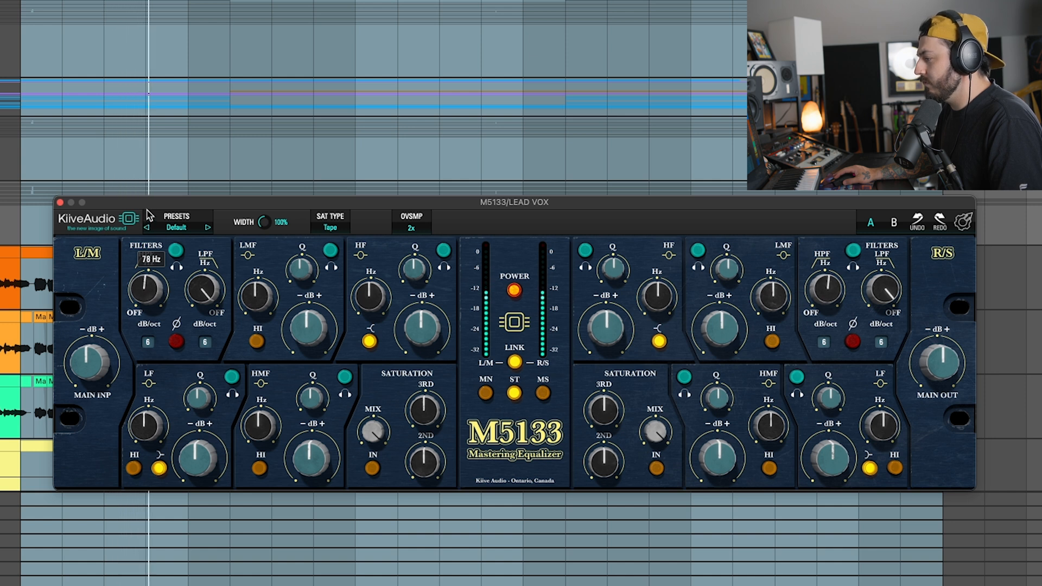
{"action": "left_click", "coordinate": [179, 251]}
{"action": "left_click_drag", "start_coordinate": [155, 302], "coordinate": [154, 290]}
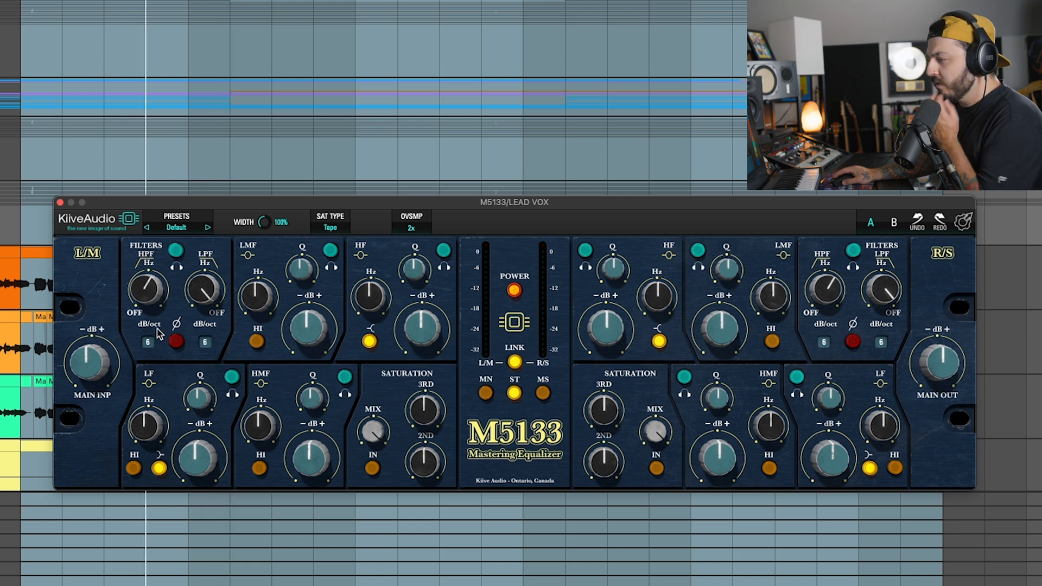
{"action": "left_click_drag", "start_coordinate": [147, 302], "coordinate": [146, 296]}
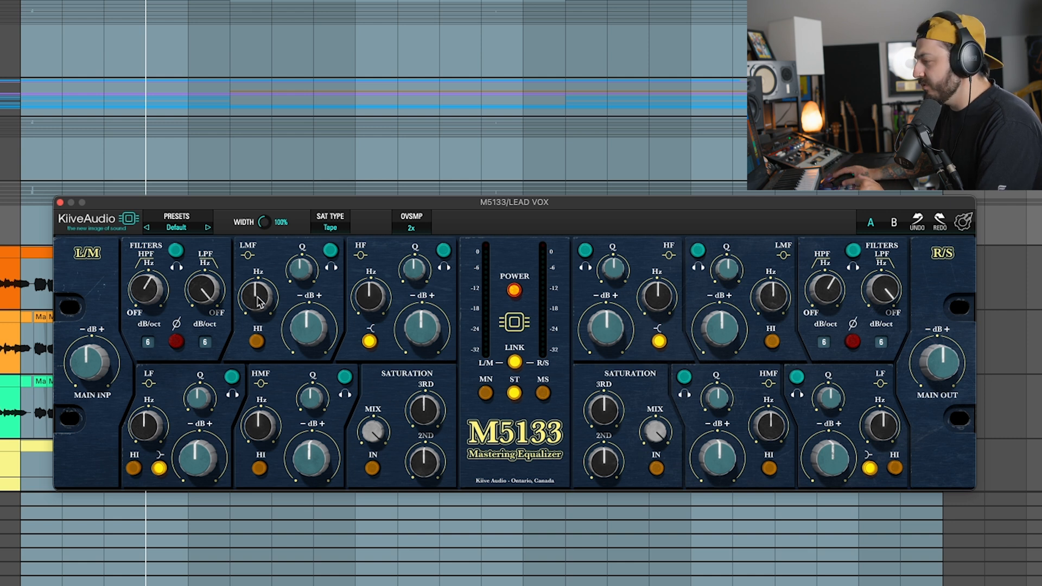
Step: Cut the lead vocal's low-mid band at 201 Hz, soloing the band during playback to find the frequency and judge the gain
{"action": "key", "text": "space"}
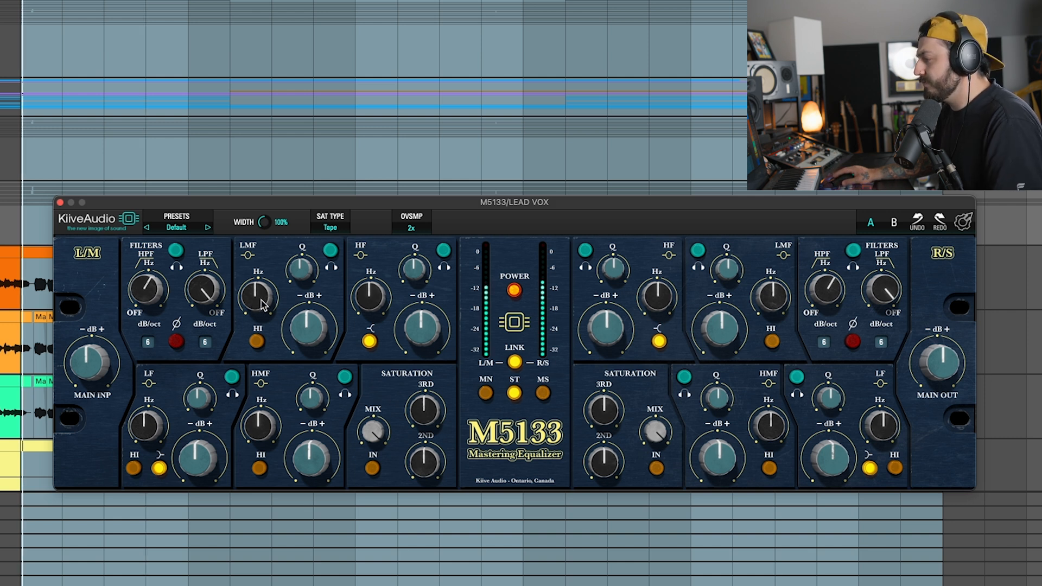
{"action": "mouse_move", "coordinate": [263, 306]}
{"action": "left_mouse_down"}
{"action": "mouse_move", "coordinate": [282, 257]}
{"action": "mouse_move", "coordinate": [270, 307]}
{"action": "left_mouse_up"}
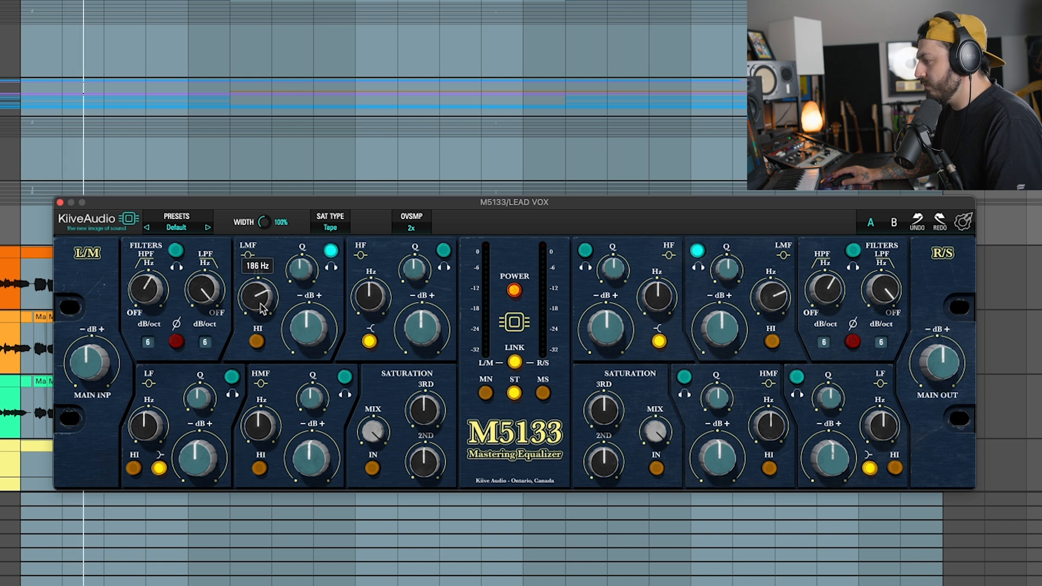
{"action": "mouse_move", "coordinate": [307, 324]}
{"action": "left_mouse_down"}
{"action": "mouse_move", "coordinate": [308, 347]}
{"action": "mouse_move", "coordinate": [321, 311]}
{"action": "mouse_move", "coordinate": [310, 416]}
{"action": "mouse_move", "coordinate": [302, 333]}
{"action": "left_mouse_up"}
{"action": "left_click", "coordinate": [330, 254]}
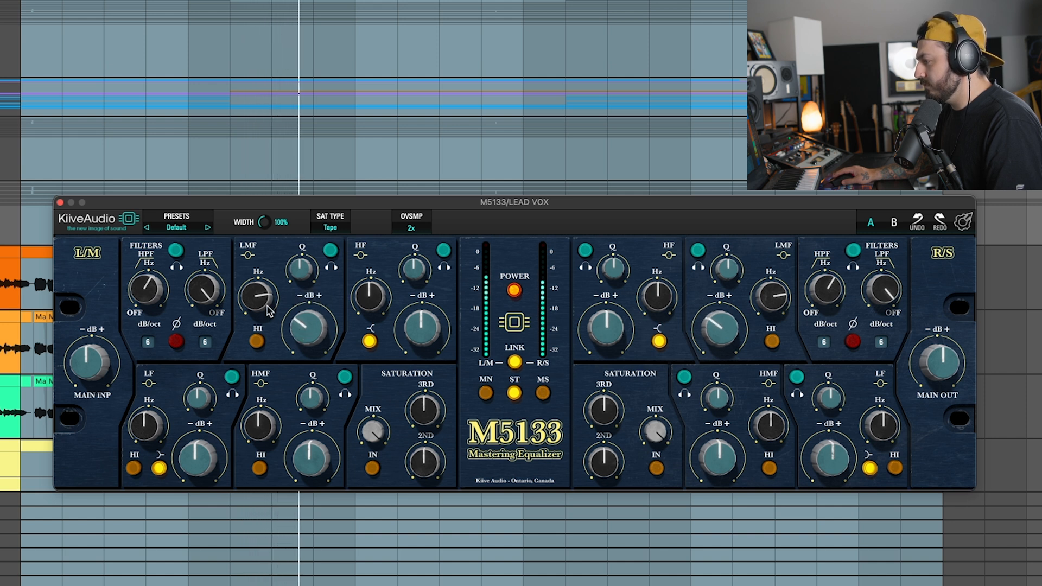
{"action": "mouse_move", "coordinate": [296, 329]}
{"action": "left_mouse_down"}
{"action": "mouse_move", "coordinate": [345, 224]}
{"action": "mouse_move", "coordinate": [307, 328]}
{"action": "left_mouse_up"}
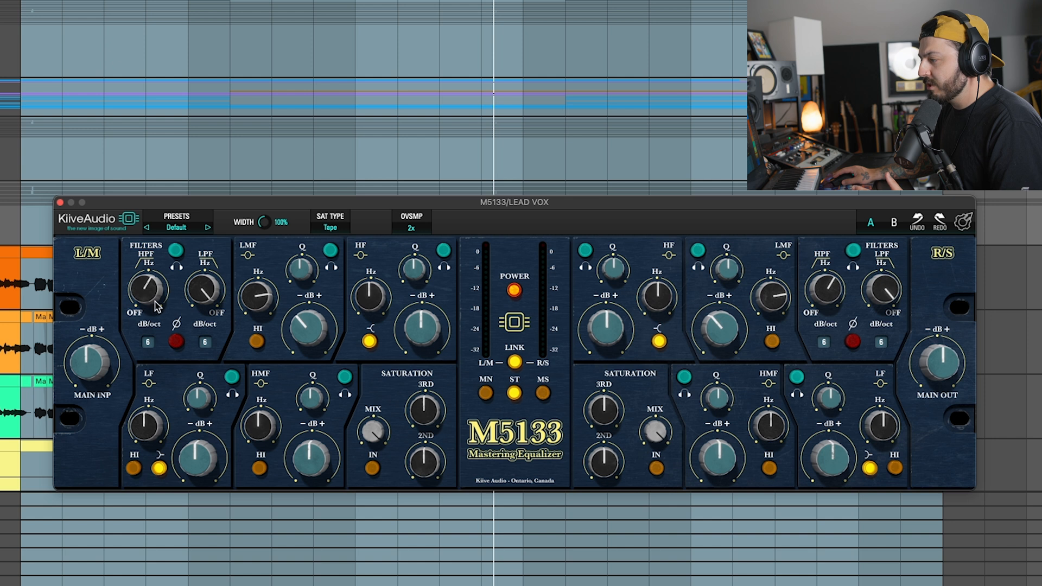
{"action": "left_click_drag", "start_coordinate": [145, 303], "coordinate": [145, 302]}
{"action": "mouse_move", "coordinate": [253, 305]}
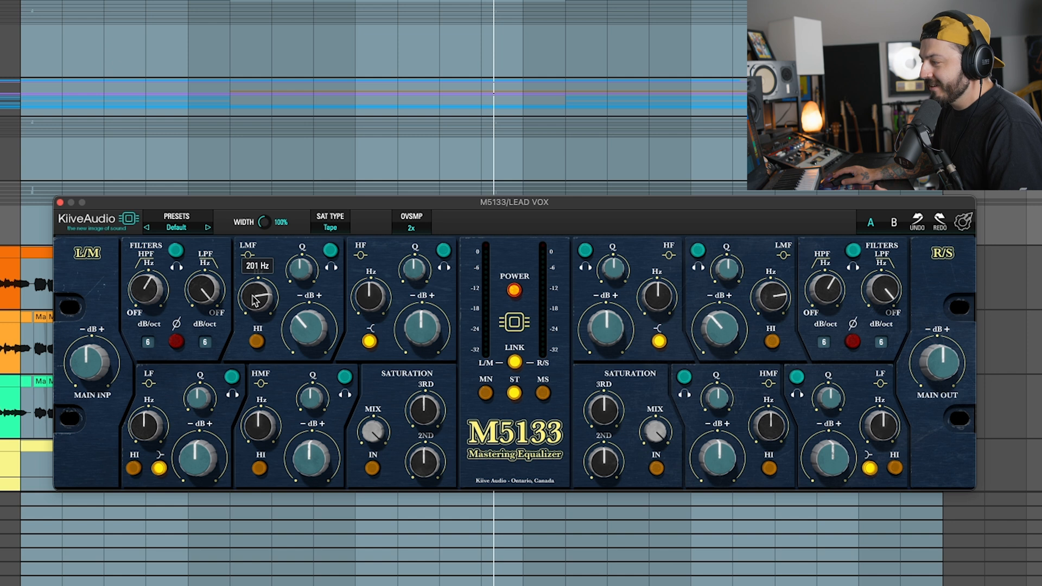
{"action": "mouse_move", "coordinate": [312, 321]}
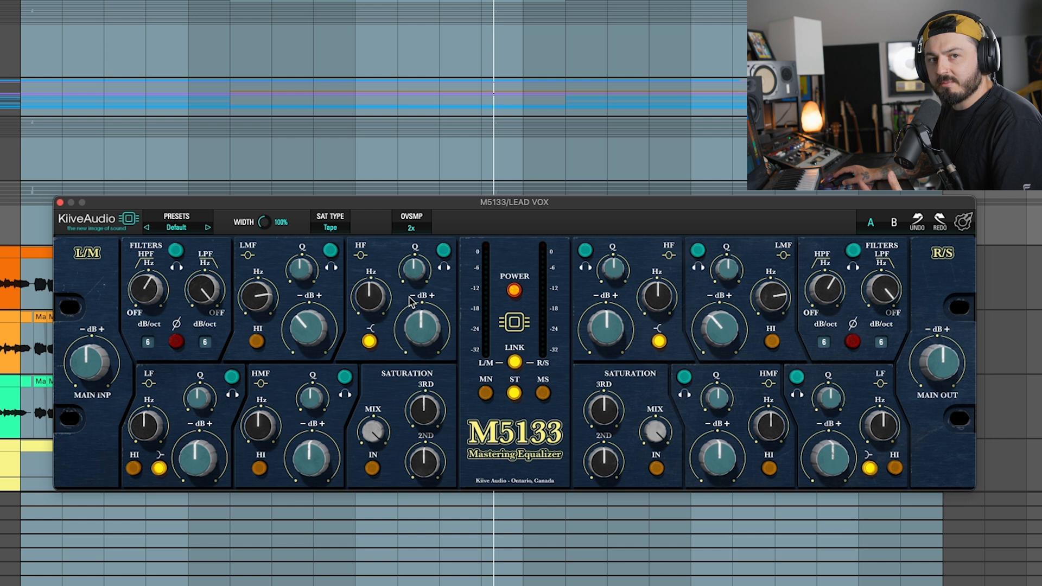
Step: Boost the M5133 high-frequency shelf at 10.0 kHz, soloing the band during playback to judge the gain
{"action": "mouse_move", "coordinate": [384, 302]}
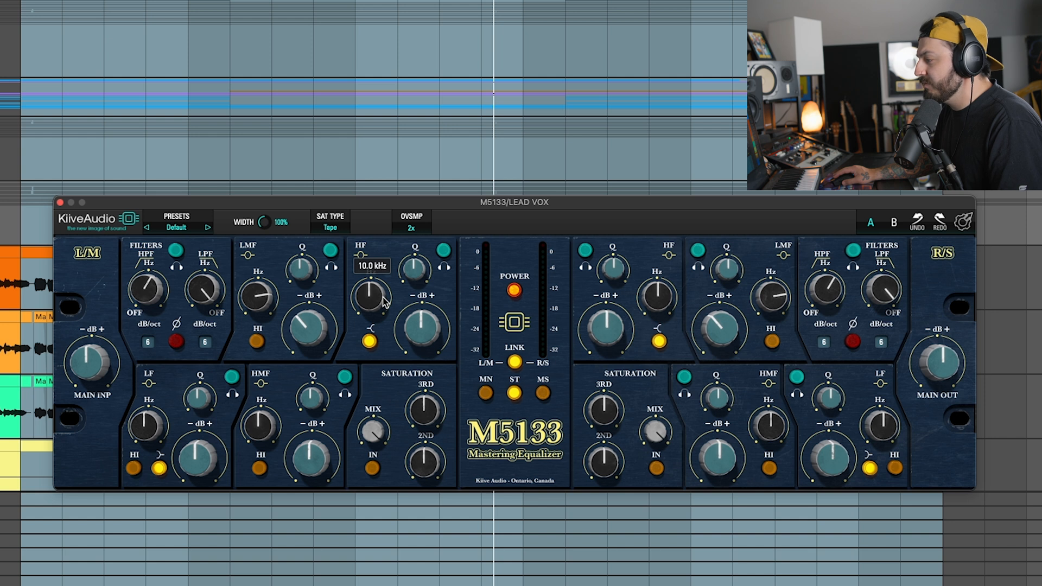
{"action": "left_click_drag", "start_coordinate": [422, 326], "coordinate": [427, 302]}
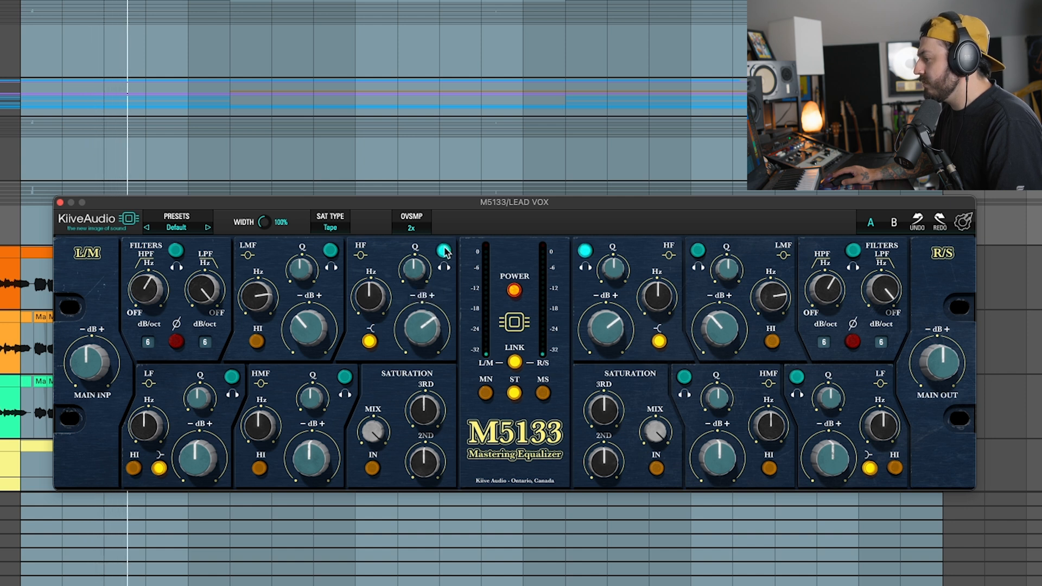
{"action": "mouse_move", "coordinate": [424, 331]}
{"action": "left_mouse_down"}
{"action": "mouse_move", "coordinate": [430, 319]}
{"action": "mouse_move", "coordinate": [429, 329]}
{"action": "left_mouse_up"}
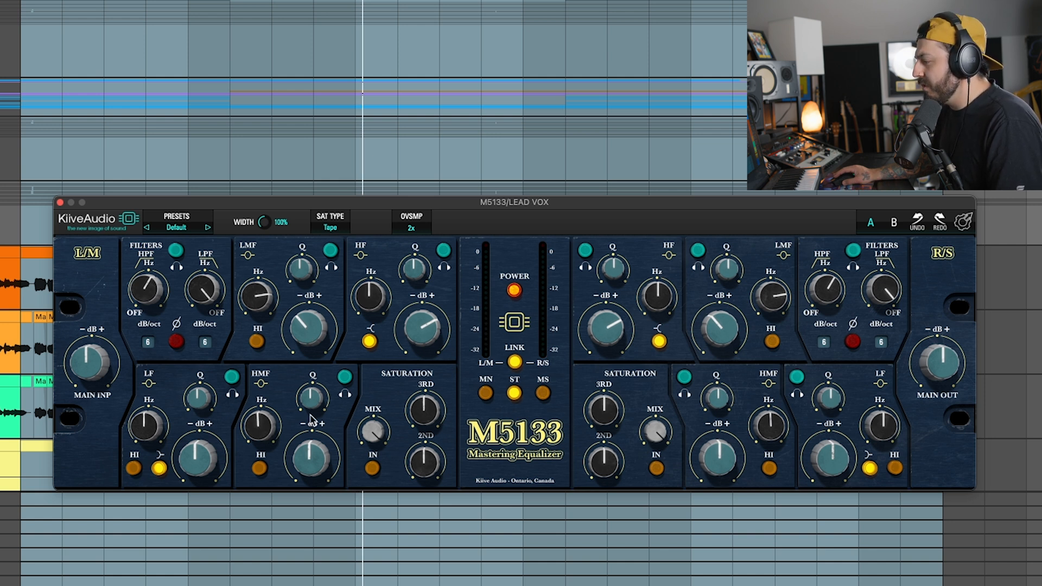
Step: Set the high-mid band to 2.0 kHz with a gentle boost, trimming its gain slightly below 1.38 dB
{"action": "mouse_move", "coordinate": [261, 431]}
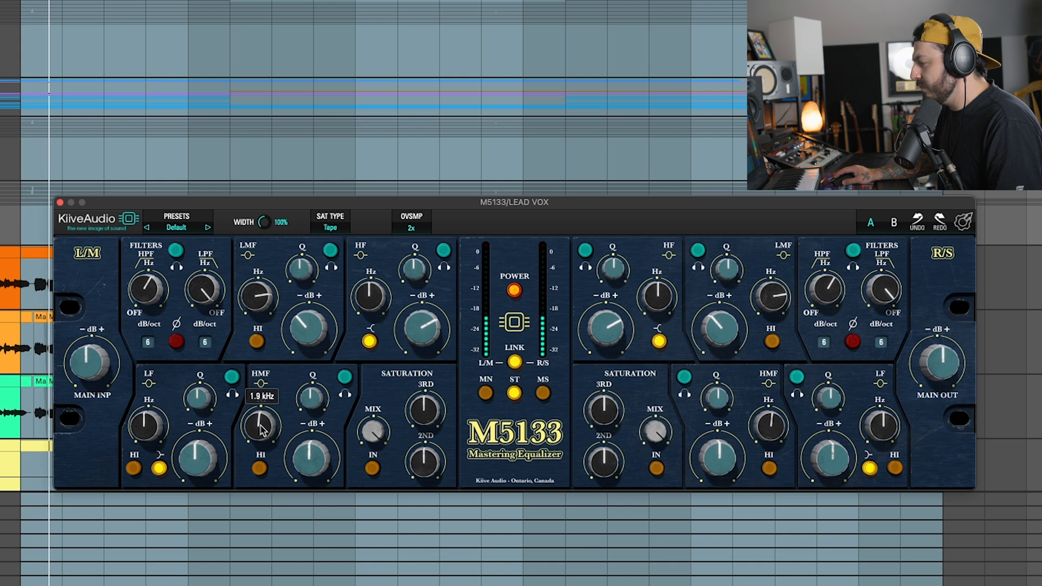
{"action": "mouse_move", "coordinate": [309, 453]}
{"action": "left_mouse_down"}
{"action": "mouse_move", "coordinate": [334, 390]}
{"action": "mouse_move", "coordinate": [321, 465]}
{"action": "left_mouse_up"}
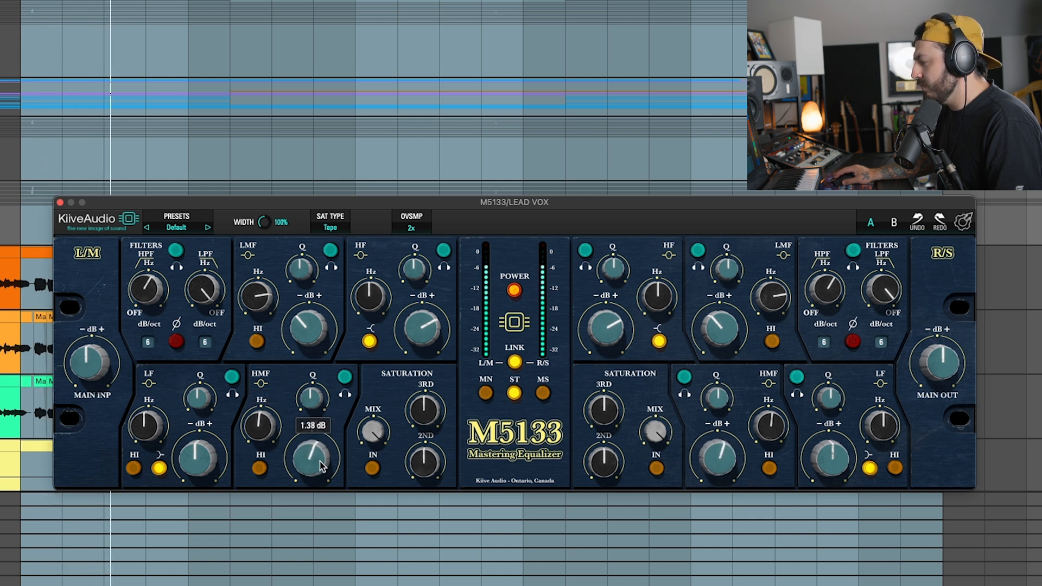
{"action": "mouse_move", "coordinate": [261, 430]}
{"action": "left_click_drag", "start_coordinate": [261, 430], "coordinate": [268, 429]}
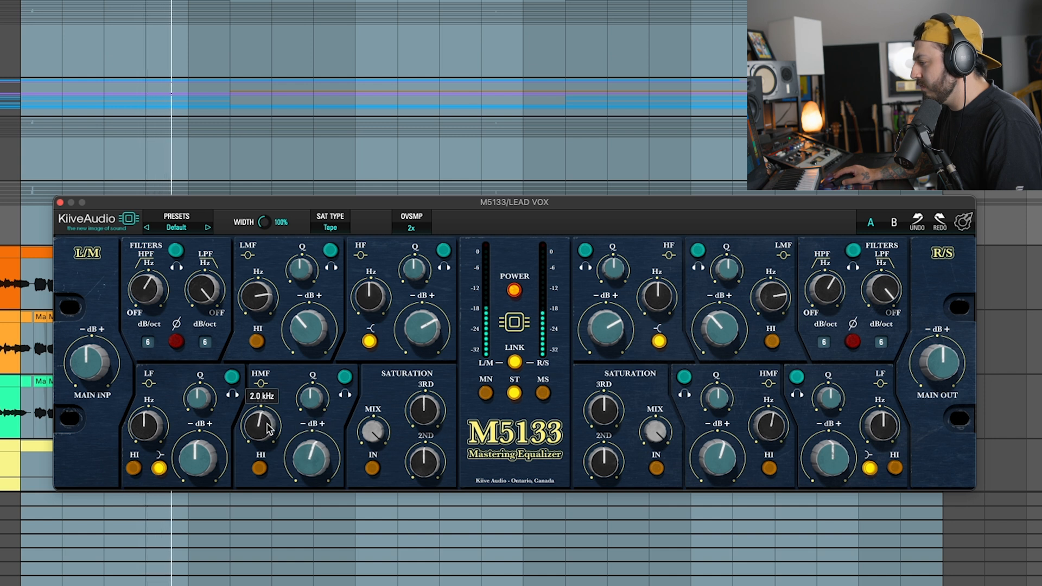
{"action": "left_click_drag", "start_coordinate": [320, 459], "coordinate": [320, 466]}
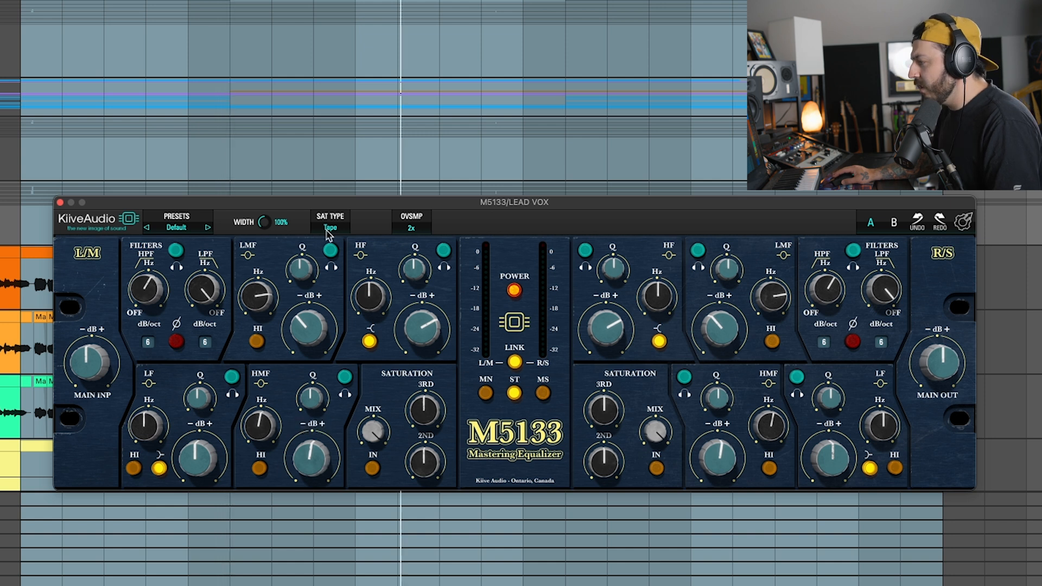
Step: Switch the M5133 saturation type to Tube, engage saturation, and raise the 2nd harmonic and the 3rd harmonic to about 3.03 during playback
{"action": "left_click", "coordinate": [332, 229]}
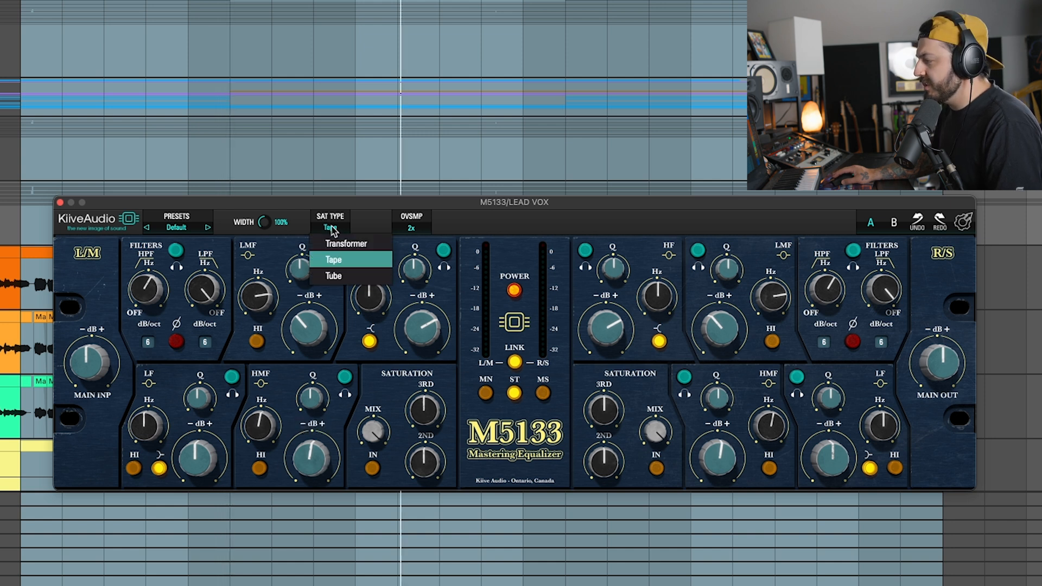
{"action": "left_click", "coordinate": [340, 278]}
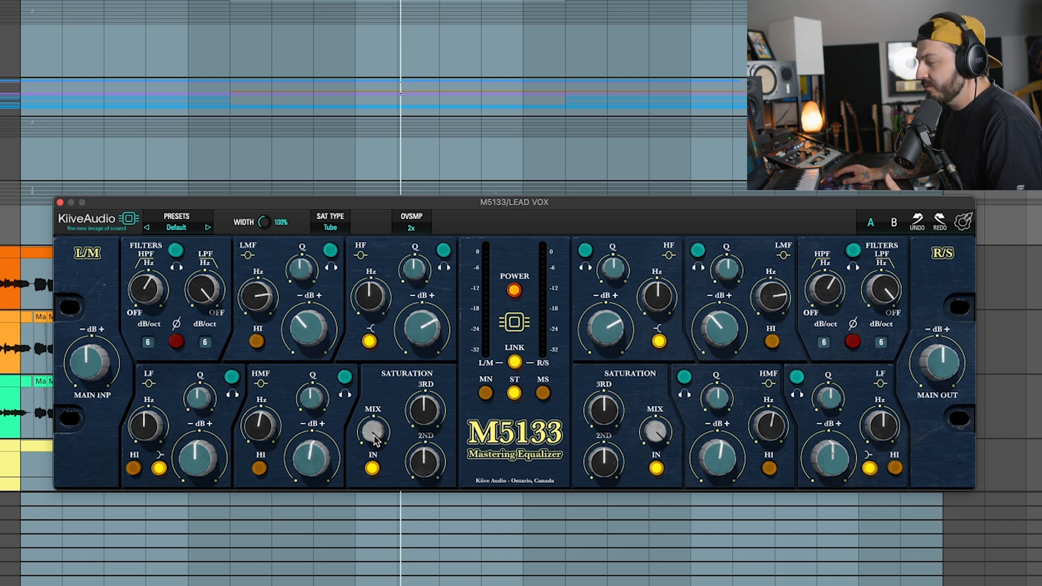
{"action": "key", "text": "space"}
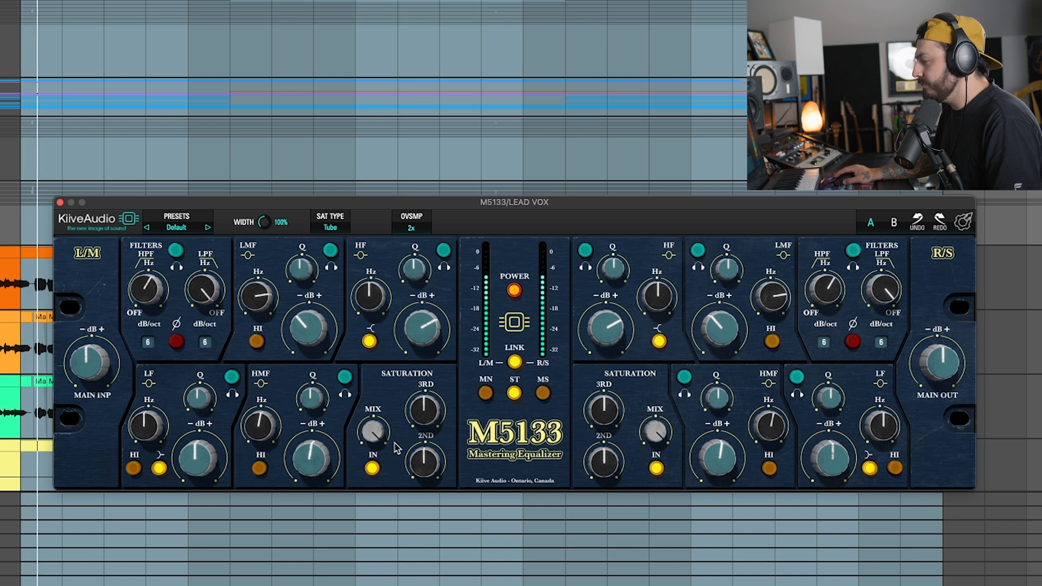
{"action": "left_click_drag", "start_coordinate": [418, 424], "coordinate": [413, 460]}
{"action": "left_click_drag", "start_coordinate": [428, 415], "coordinate": [427, 406]}
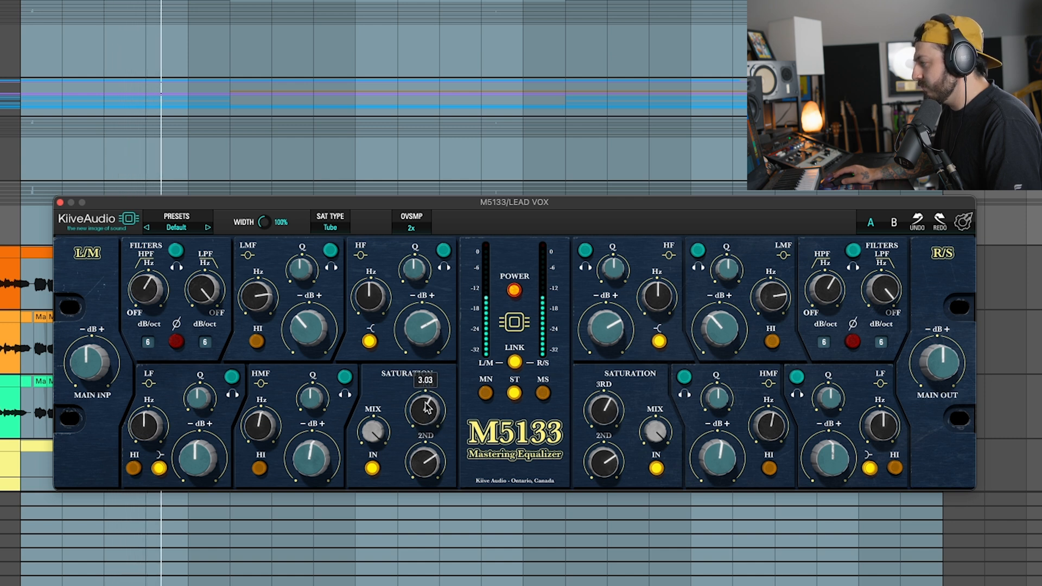
Step: Compare the vocal with saturation off and on, and lower the 2nd and 3rd harmonic amounts slightly
{"action": "left_click", "coordinate": [371, 468]}
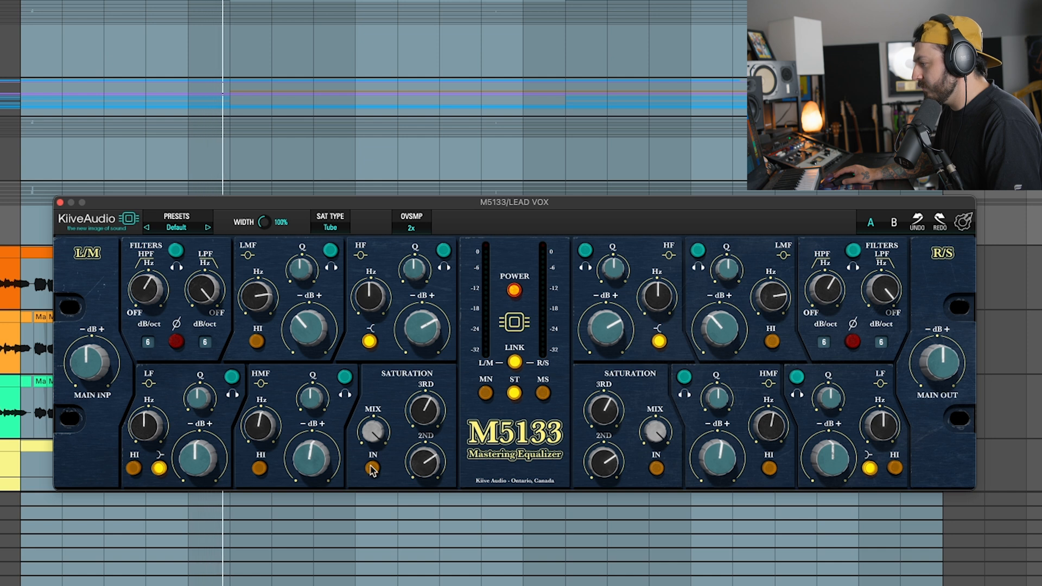
{"action": "left_click", "coordinate": [371, 467]}
{"action": "left_click_drag", "start_coordinate": [425, 462], "coordinate": [426, 470]}
{"action": "left_click_drag", "start_coordinate": [425, 411], "coordinate": [426, 416]}
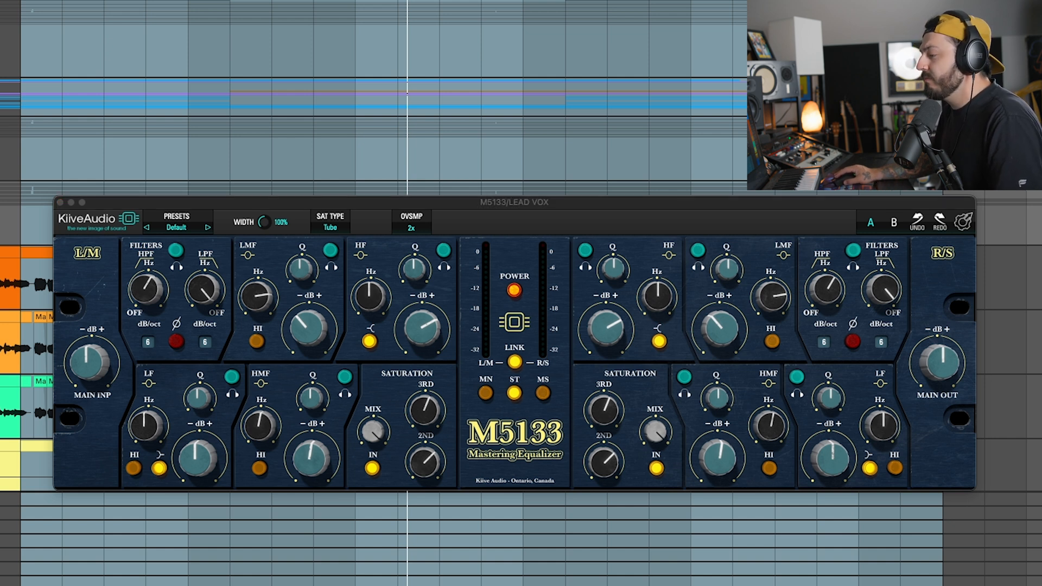
Step: Play the lead vocal and compare it with the whole M5133 bypassed and enabled
{"action": "key", "text": "space"}
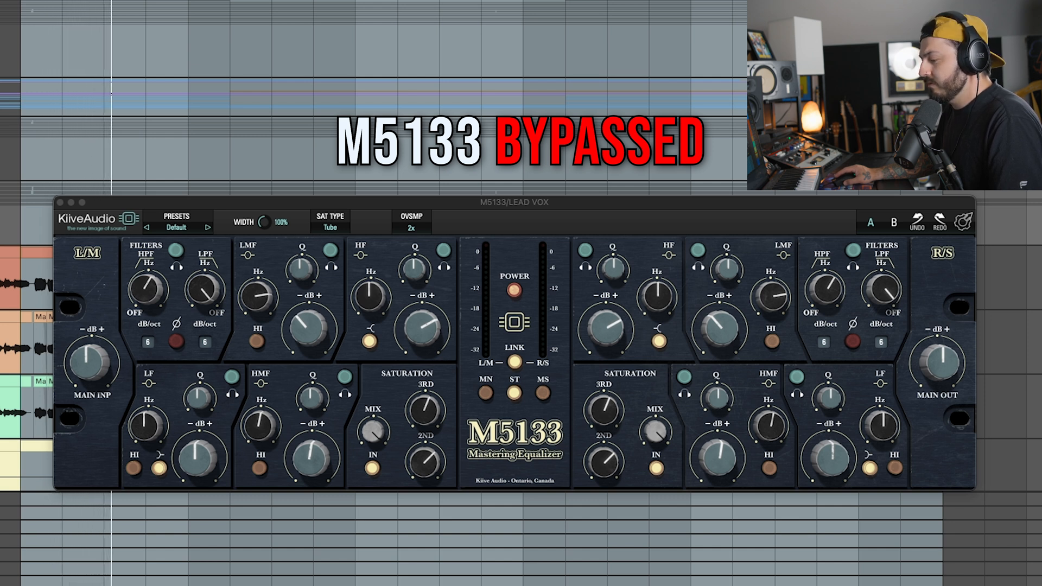
{"action": "key", "text": "0"}
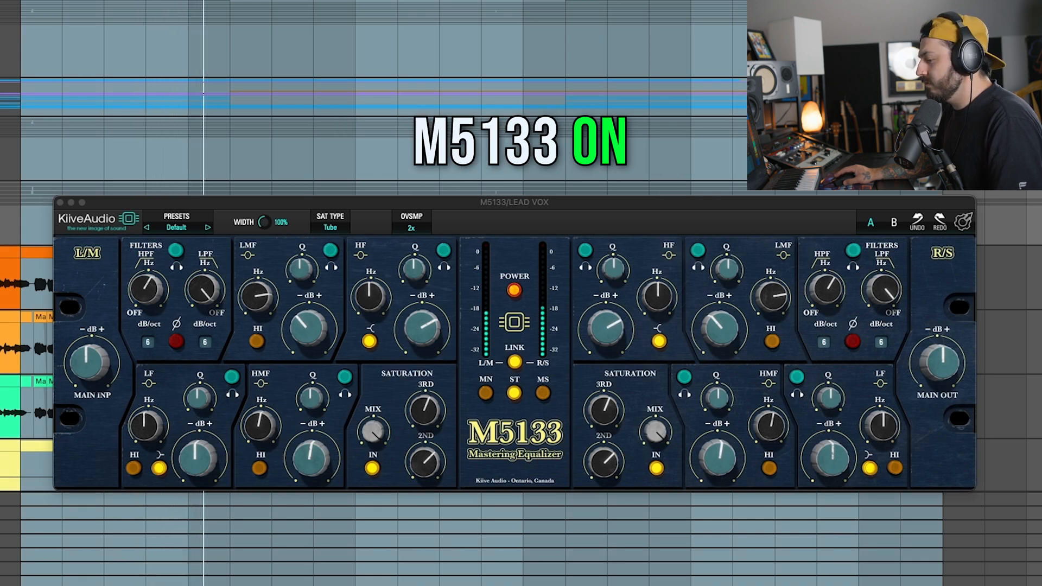
{"action": "key", "text": "0"}
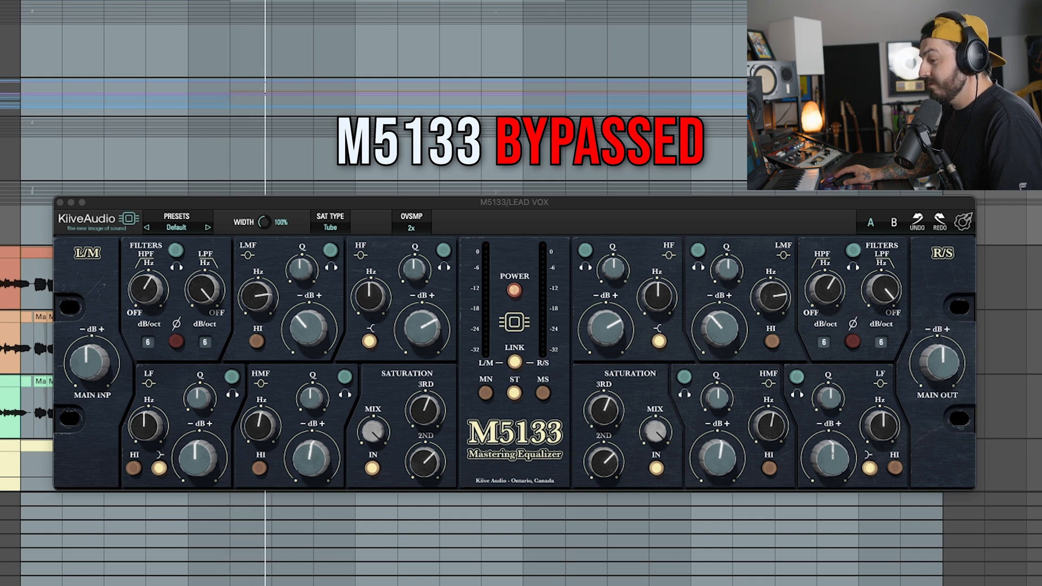
{"action": "key", "text": "0"}
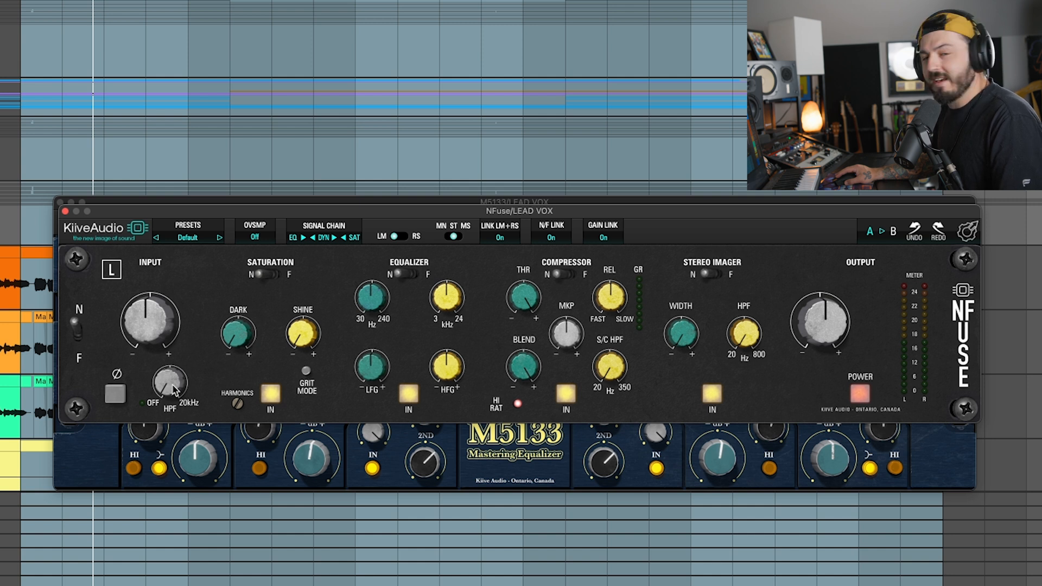
Step: Engage the NFuse high-pass filter on the LEAD VOX track and adjust it to a low setting
{"action": "left_click_drag", "start_coordinate": [171, 387], "coordinate": [185, 365]}
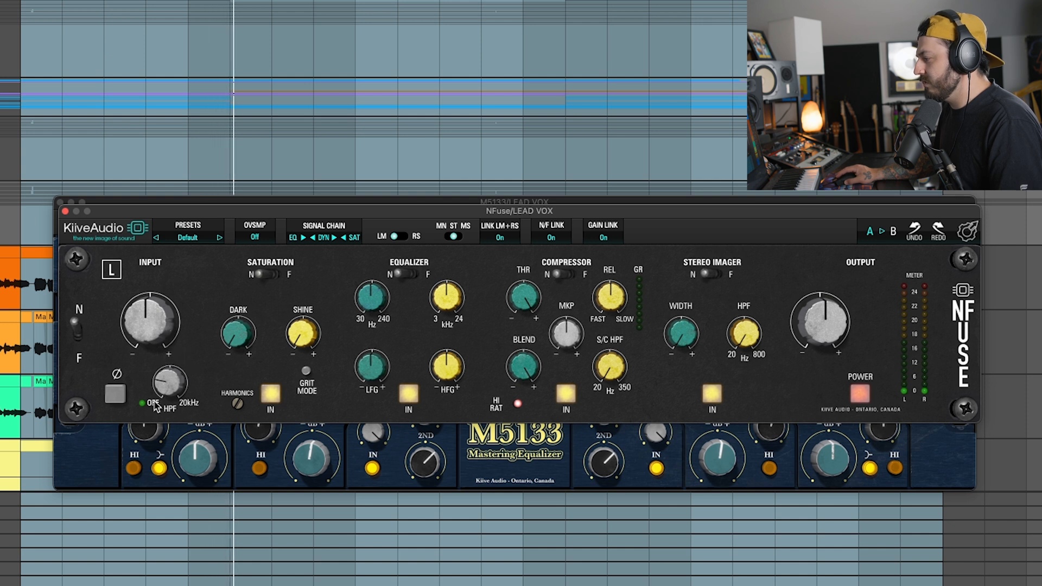
{"action": "left_click_drag", "start_coordinate": [159, 381], "coordinate": [161, 383]}
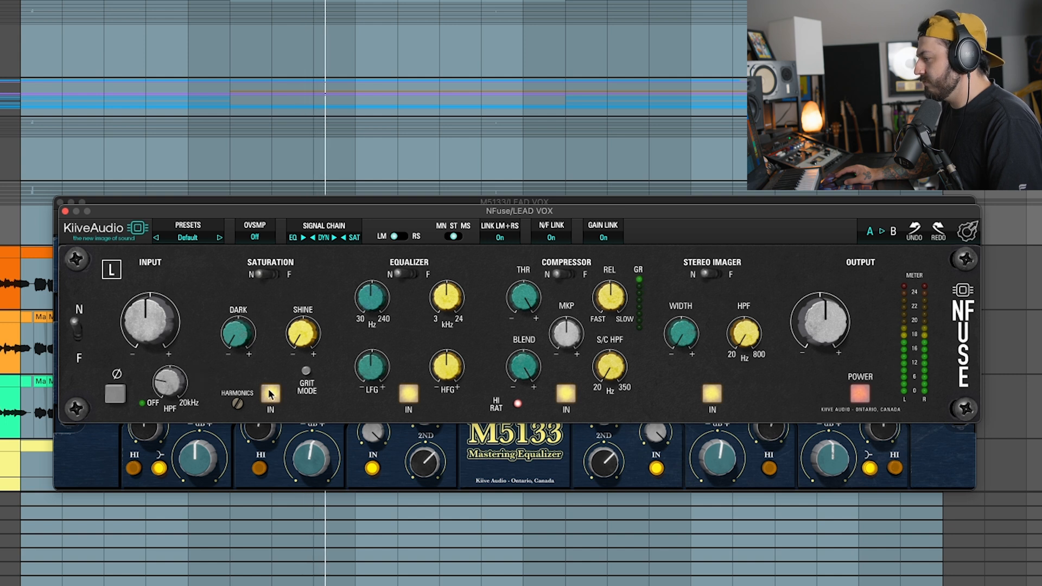
Step: Raise the NFuse saturation's Shine and add a smaller amount of Dark, comparing the vocal with saturation off and on
{"action": "left_click_drag", "start_coordinate": [308, 342], "coordinate": [313, 250]}
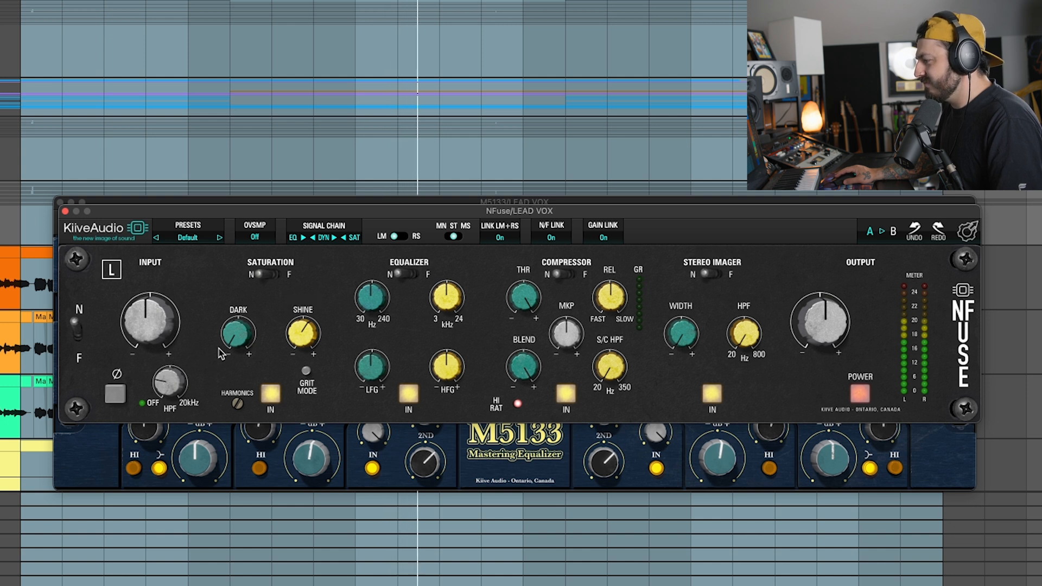
{"action": "left_click_drag", "start_coordinate": [248, 340], "coordinate": [241, 297]}
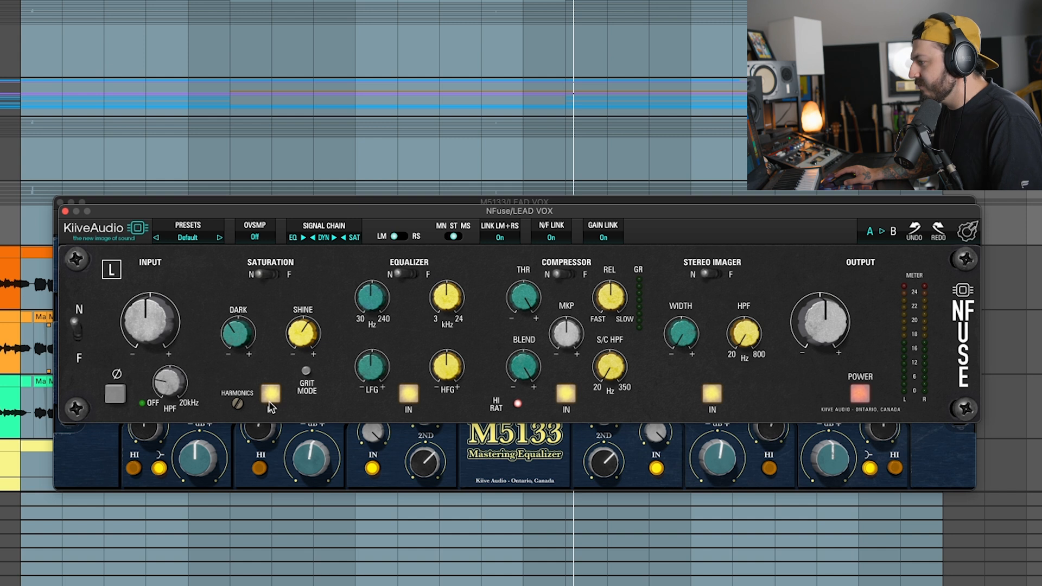
{"action": "left_click", "coordinate": [270, 399]}
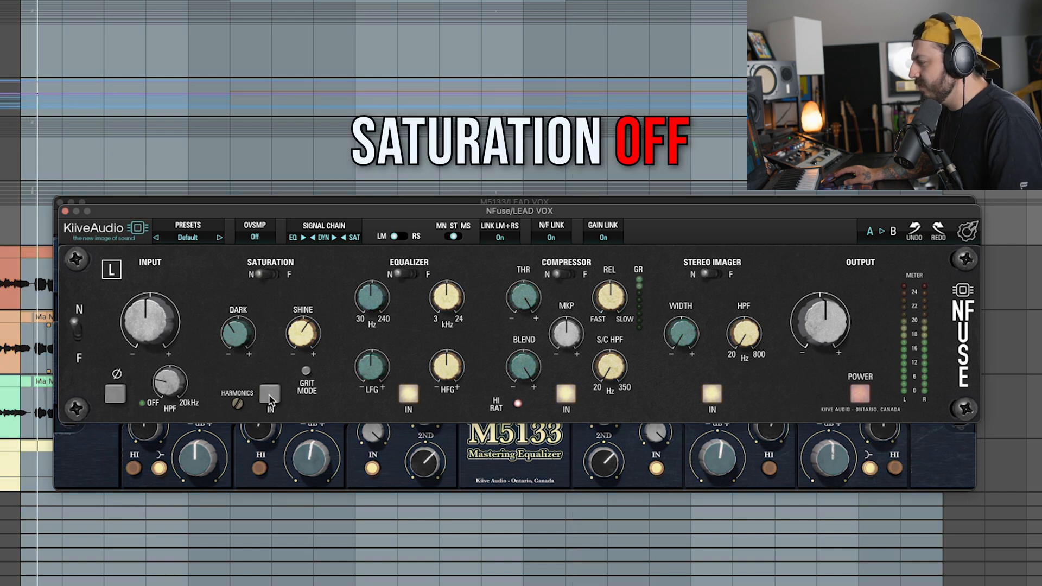
{"action": "left_click", "coordinate": [270, 399]}
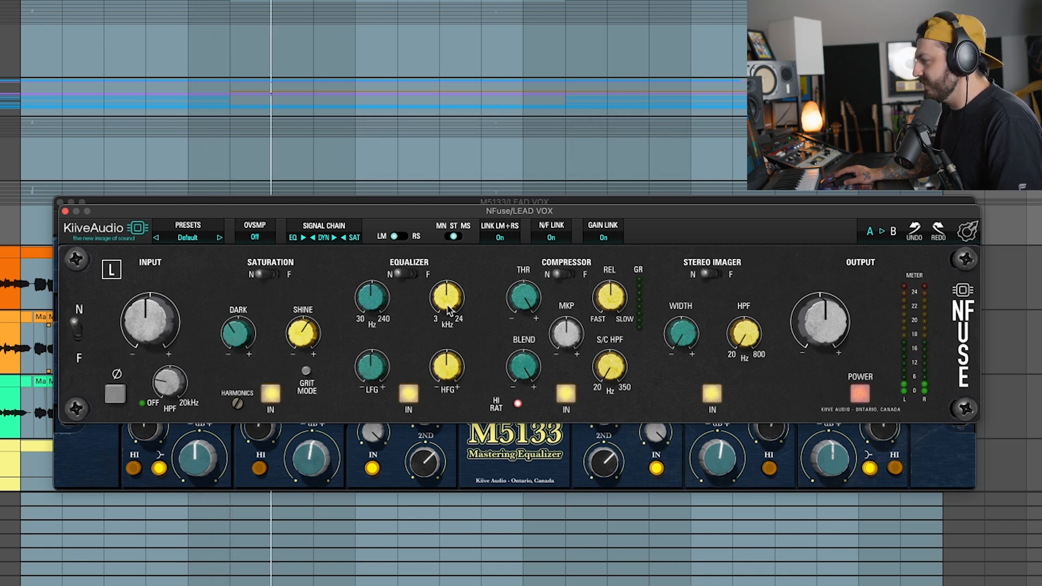
Step: Set the NFuse equalizer's high frequency to about 14.2 kHz with a slight high-frequency boost, comparing the vocal with the equalizer off and on
{"action": "mouse_move", "coordinate": [448, 306]}
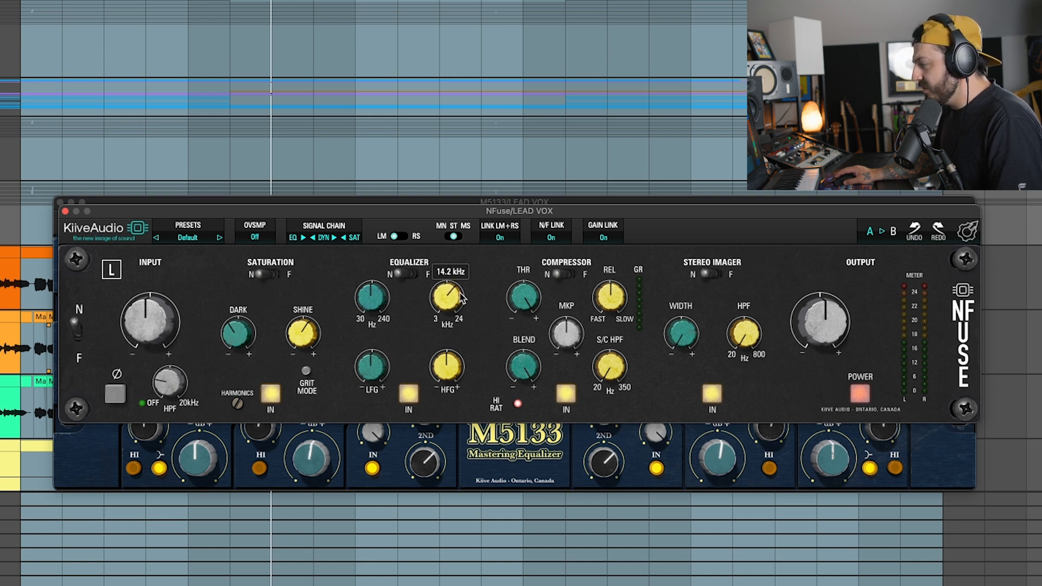
{"action": "mouse_move", "coordinate": [451, 369]}
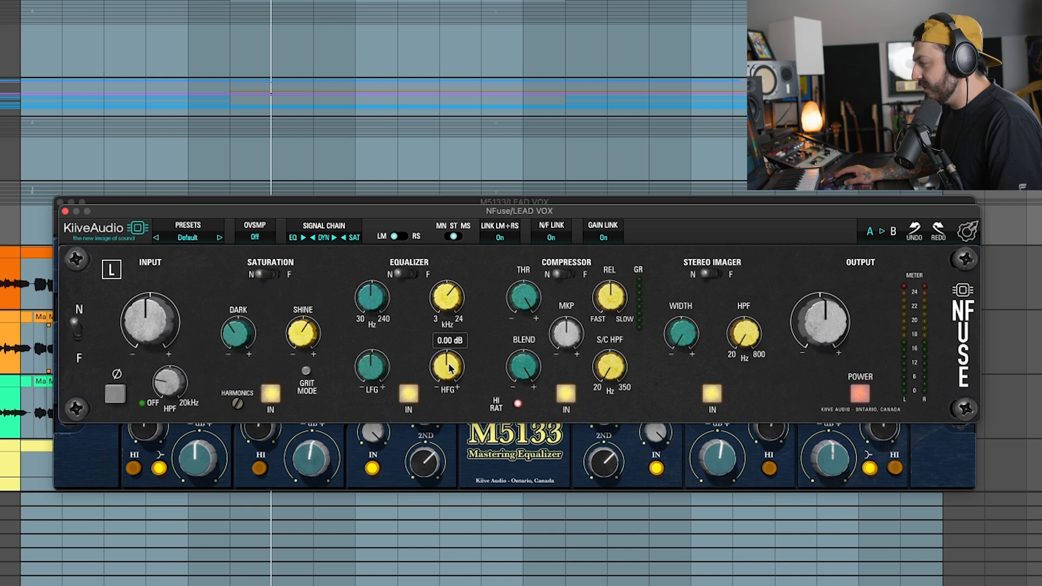
{"action": "mouse_move", "coordinate": [449, 374]}
{"action": "left_mouse_down"}
{"action": "mouse_move", "coordinate": [455, 339]}
{"action": "mouse_move", "coordinate": [460, 369]}
{"action": "left_mouse_up"}
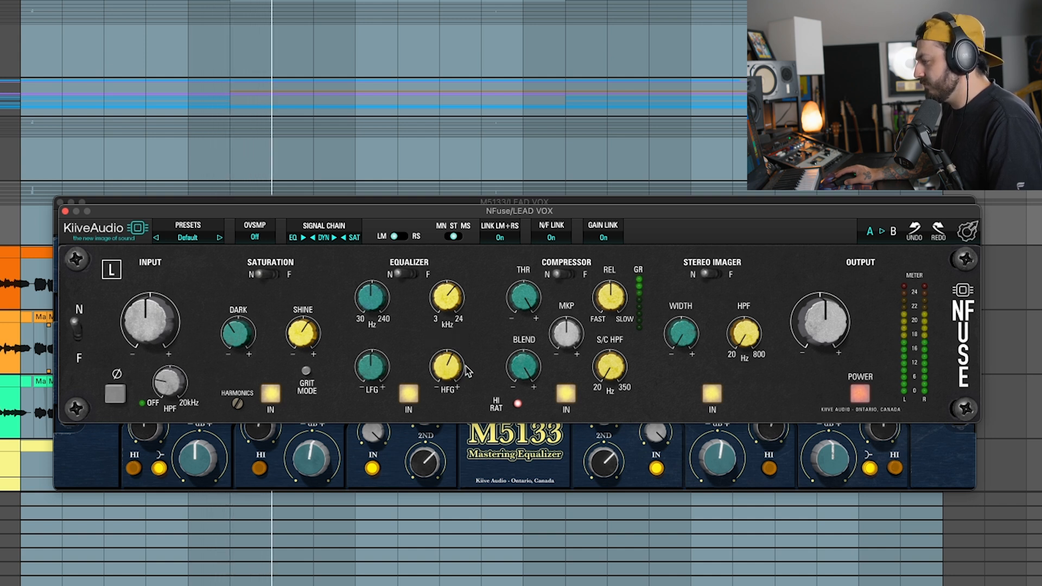
{"action": "left_click", "coordinate": [408, 395]}
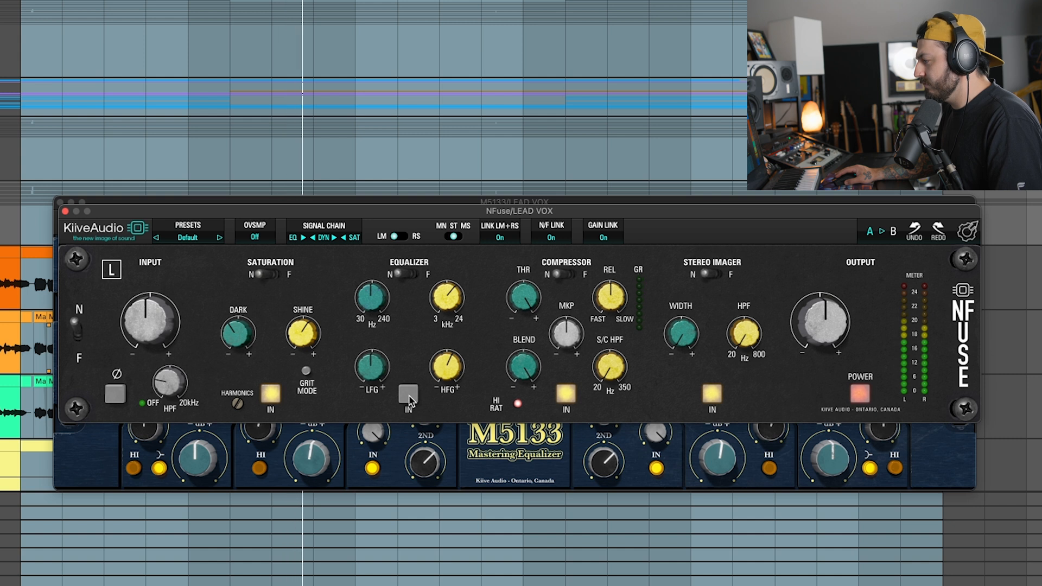
{"action": "left_click", "coordinate": [408, 395]}
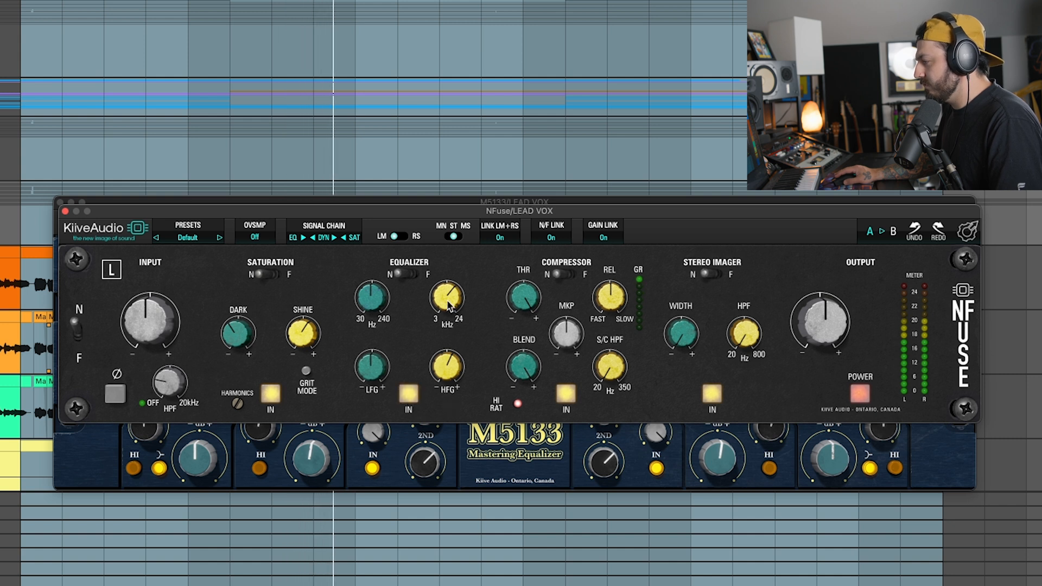
{"action": "left_click_drag", "start_coordinate": [447, 301], "coordinate": [448, 303]}
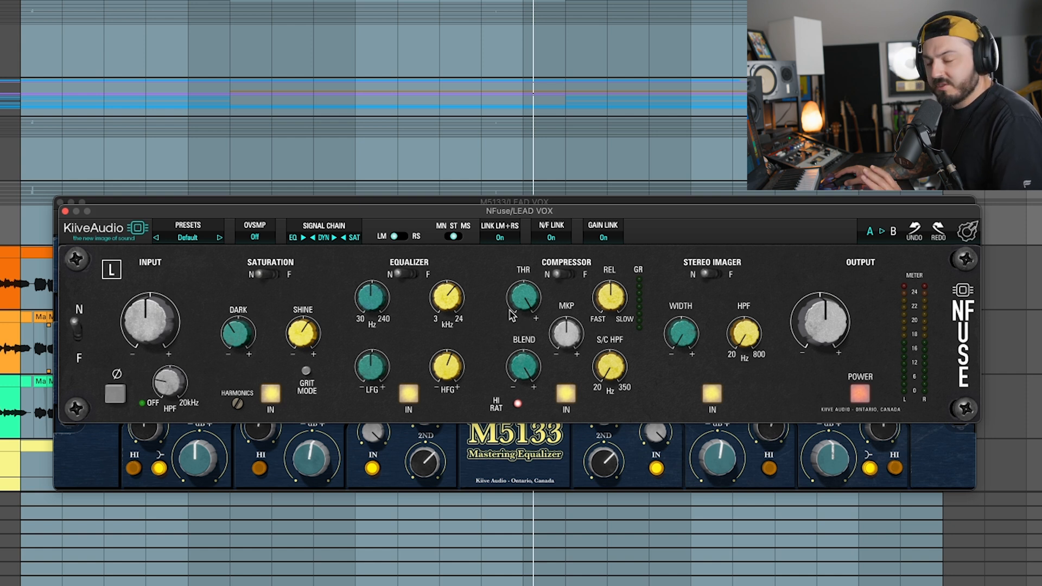
Step: During playback, set the NFuse compressor threshold to about -5.23 dB and raise its sidechain high-pass filter frequency
{"action": "key", "text": "space"}
{"action": "left_click_drag", "start_coordinate": [521, 298], "coordinate": [525, 333]}
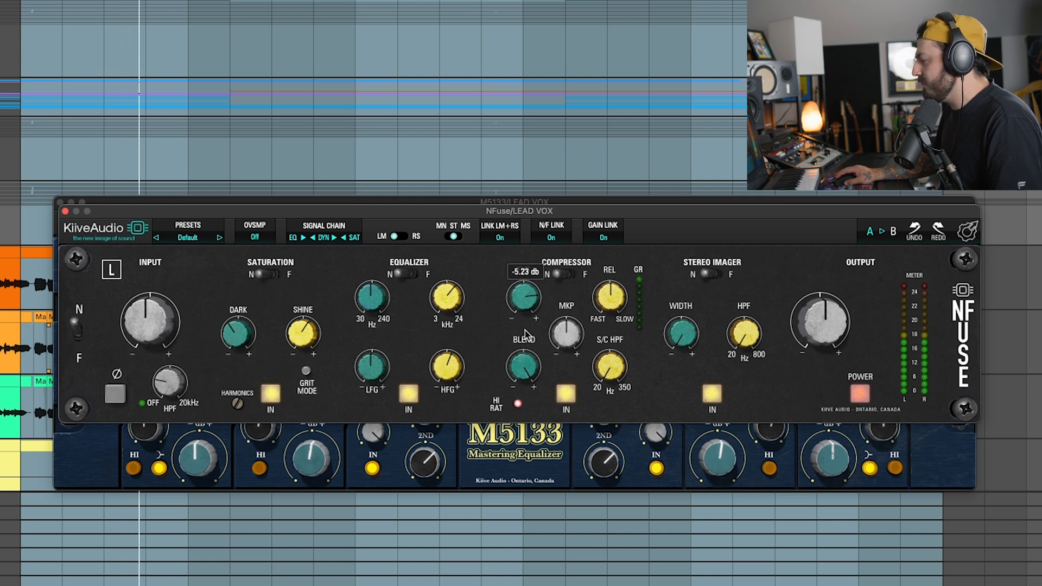
{"action": "left_click_drag", "start_coordinate": [611, 369], "coordinate": [615, 337]}
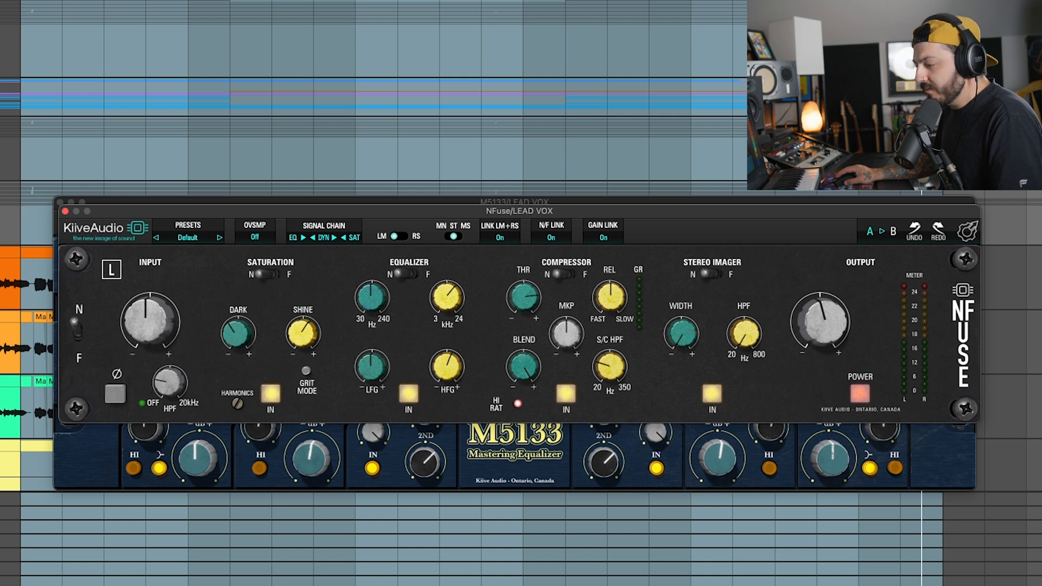
Step: Lower the NFuse output level slightly while the lead vocal plays
{"action": "left_click", "coordinate": [405, 513]}
{"action": "key", "text": "space"}
{"action": "left_click_drag", "start_coordinate": [820, 325], "coordinate": [759, 347]}
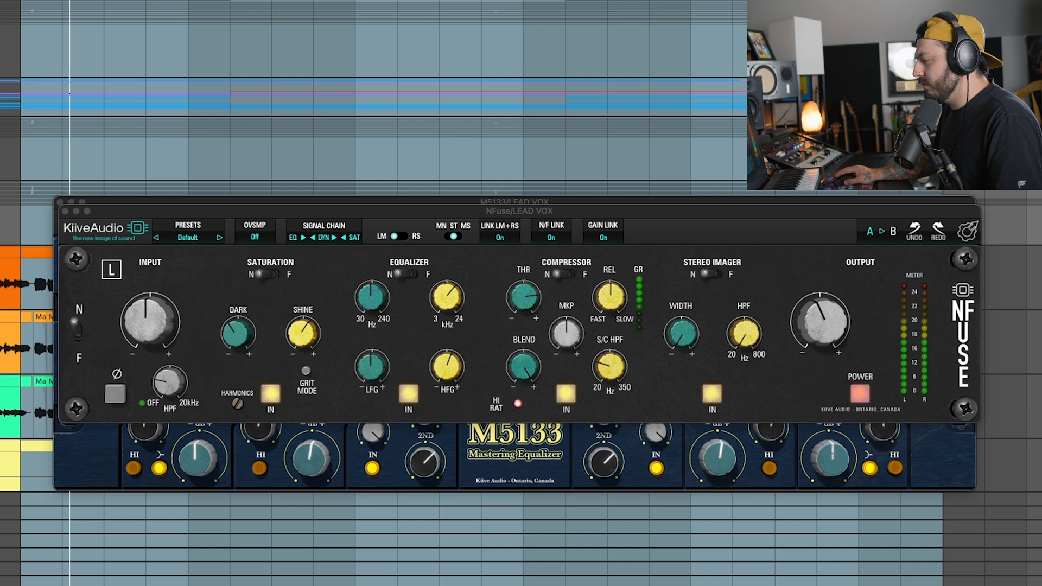
{"action": "left_click_drag", "start_coordinate": [820, 323], "coordinate": [820, 320]}
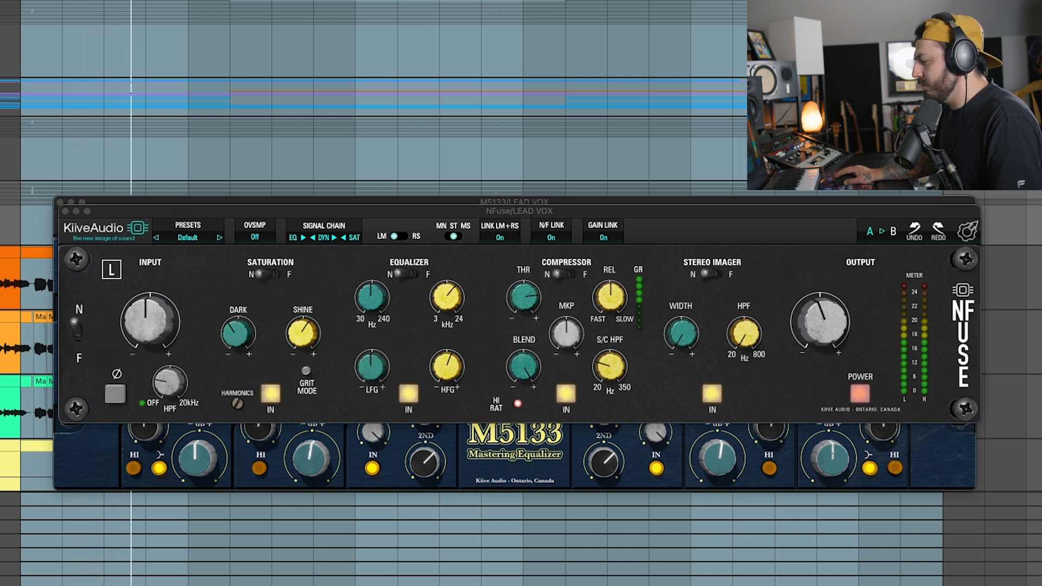
{"action": "left_click", "coordinate": [807, 319]}
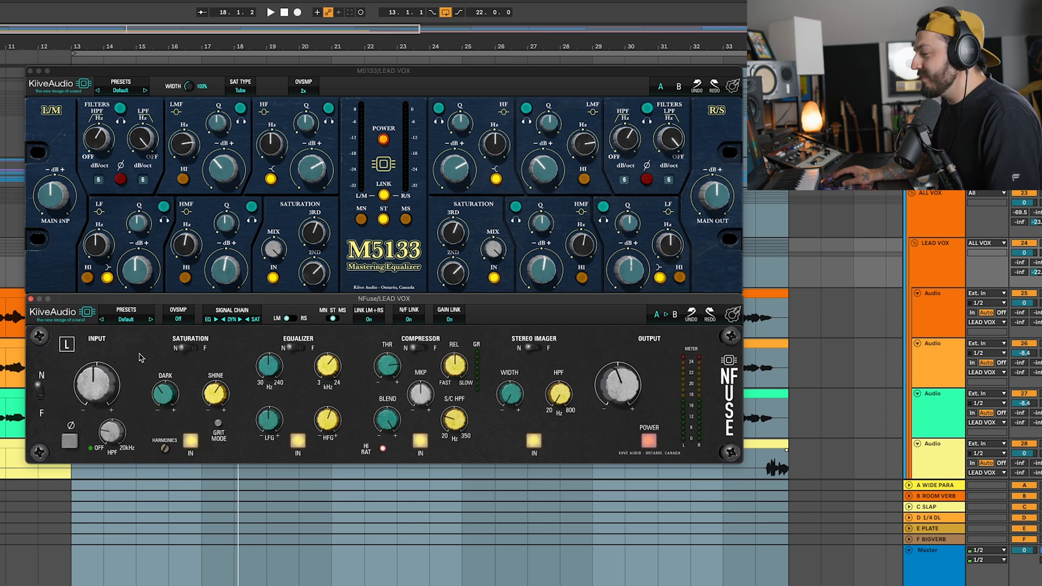
Step: Audition the lead vocal with the M5133 and NFuse bus processing on, and select the LEAD VOX group
{"action": "key", "text": "space"}
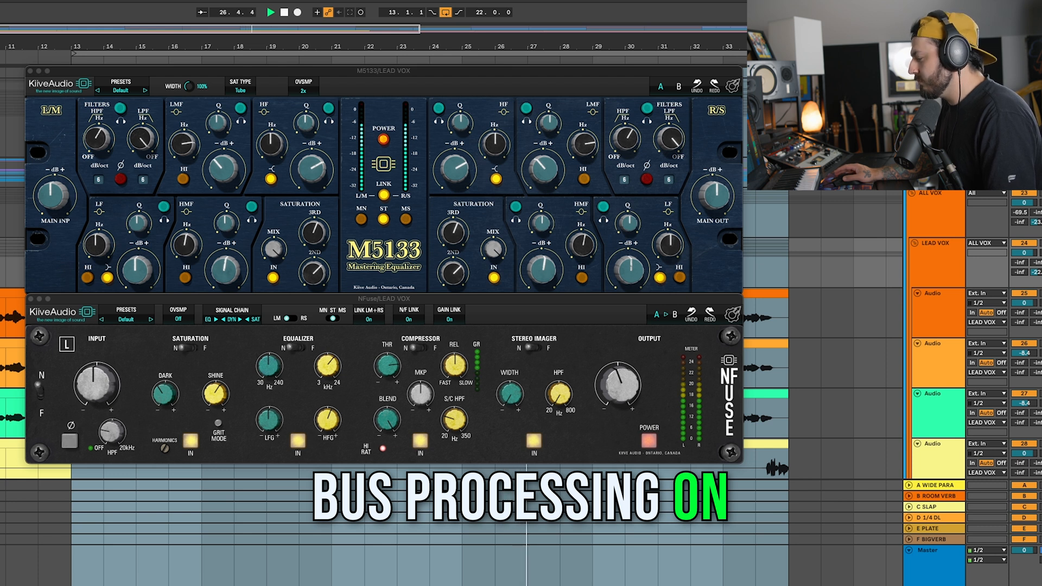
{"action": "key", "text": "space"}
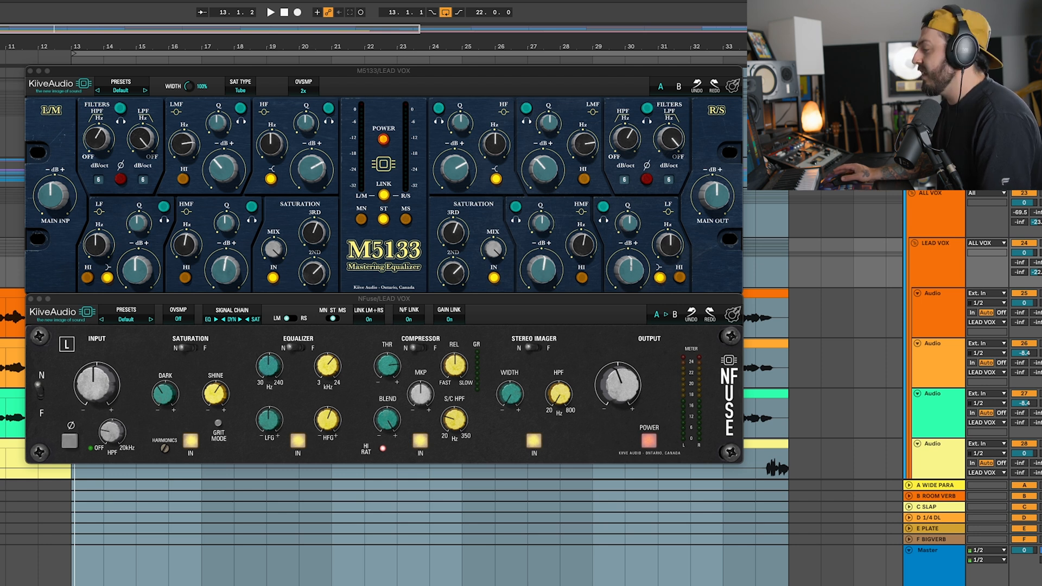
{"action": "left_click", "coordinate": [941, 258]}
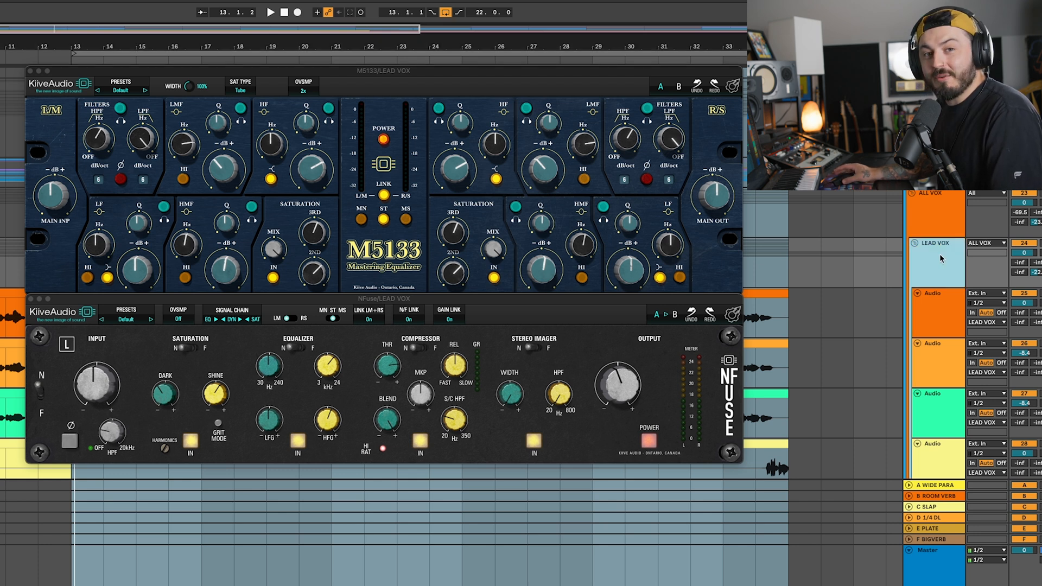